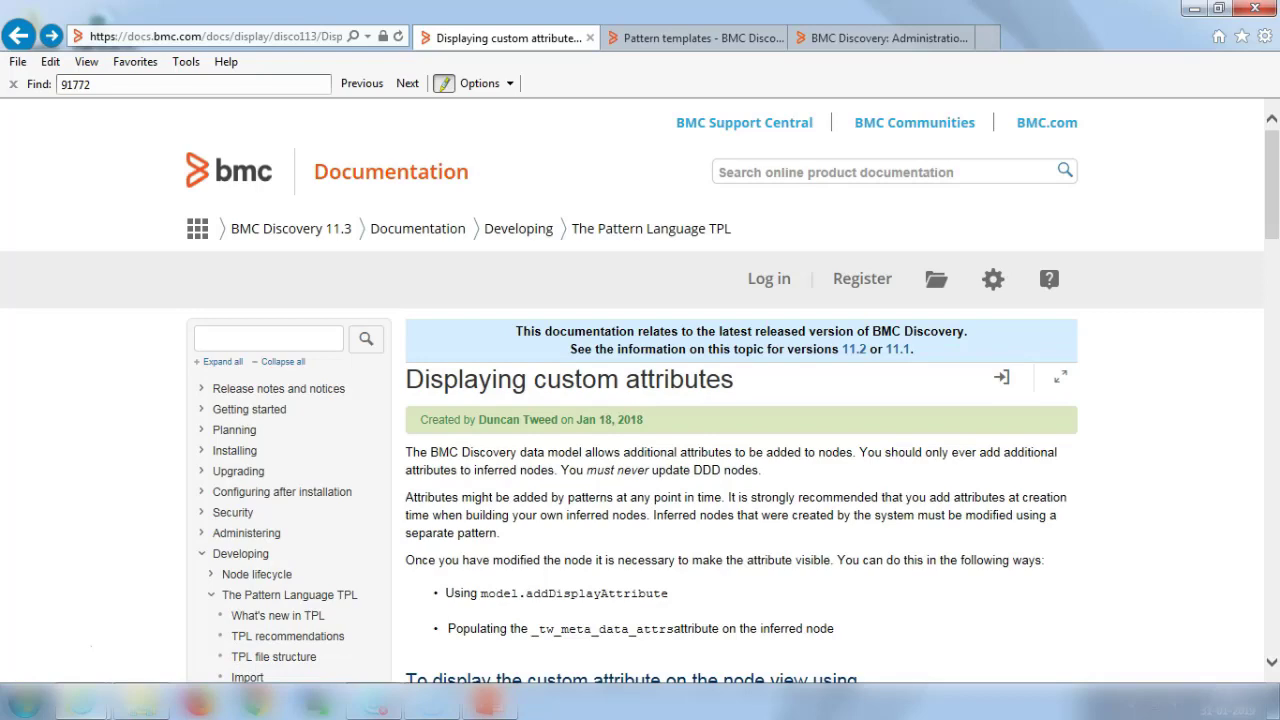
Scroll through the Displaying custom attributes page, return to its top, then switch to the Pattern templates page.
{"action": "scroll", "coordinate": [640, 400], "scroll_direction": "down", "scroll_amount": 3}
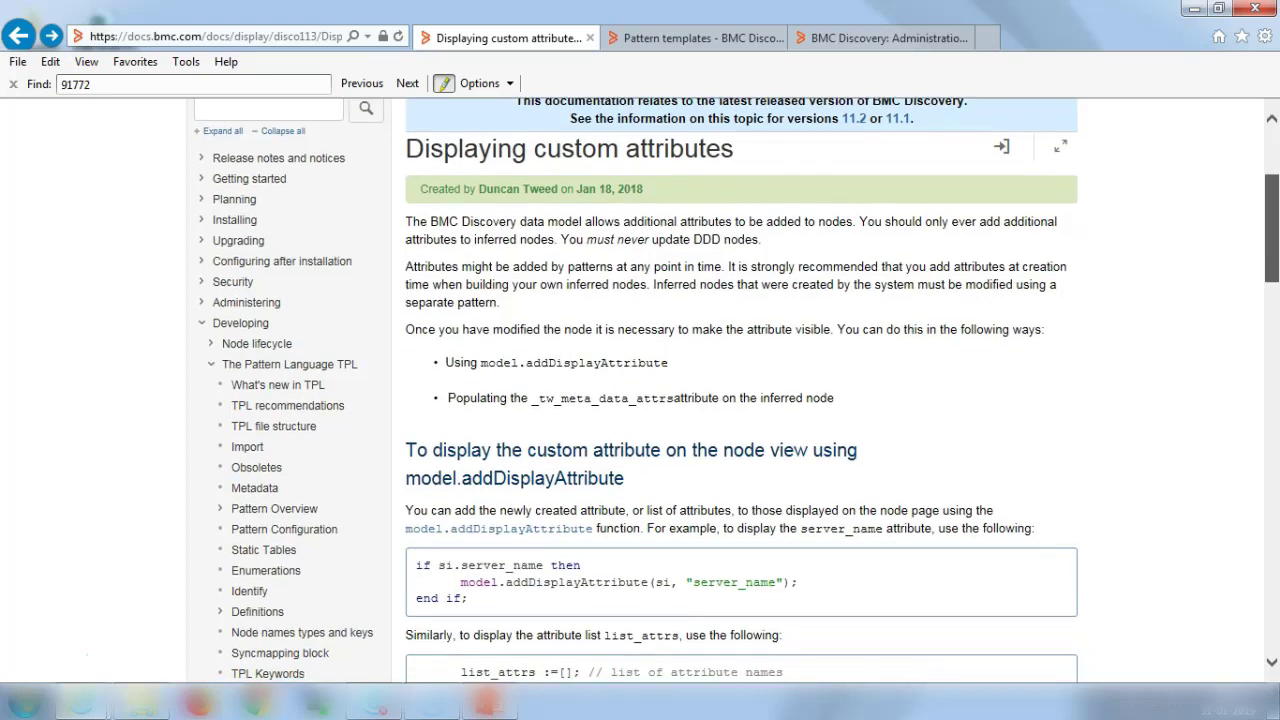
{"action": "scroll", "coordinate": [737, 393], "scroll_direction": "down", "scroll_amount": 1}
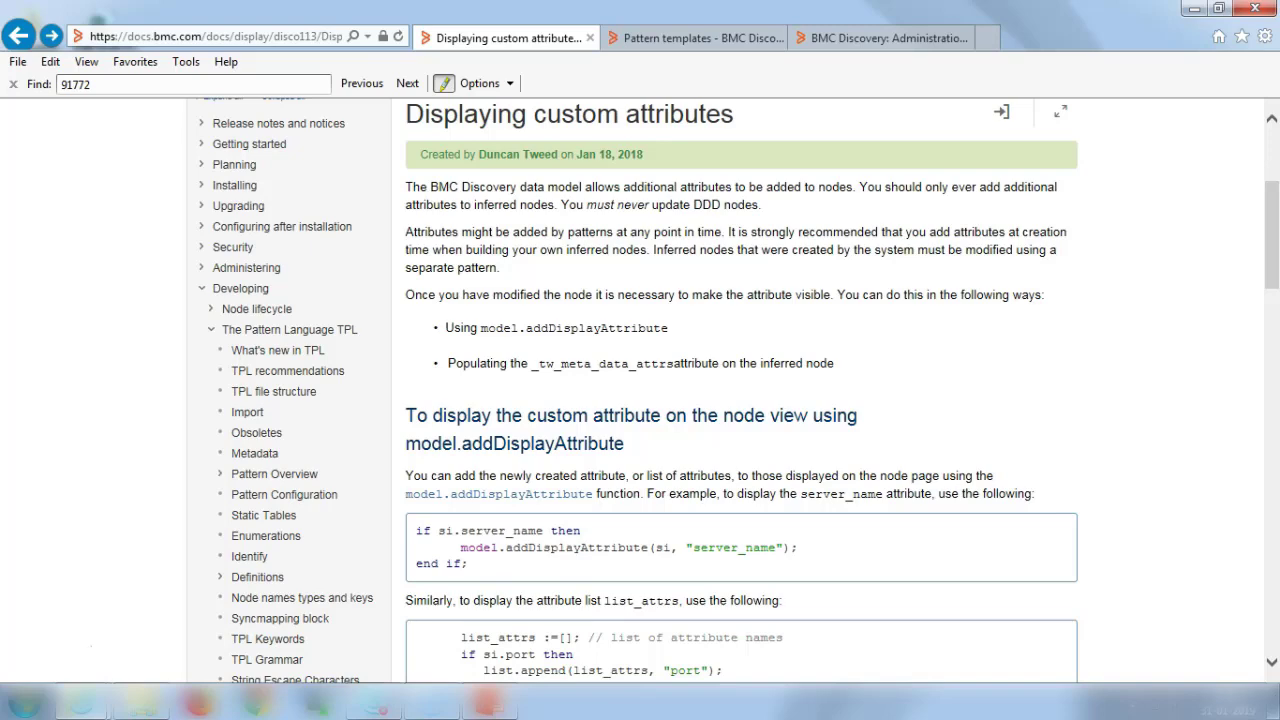
{"action": "scroll", "coordinate": [740, 390], "scroll_direction": "down", "scroll_amount": 5}
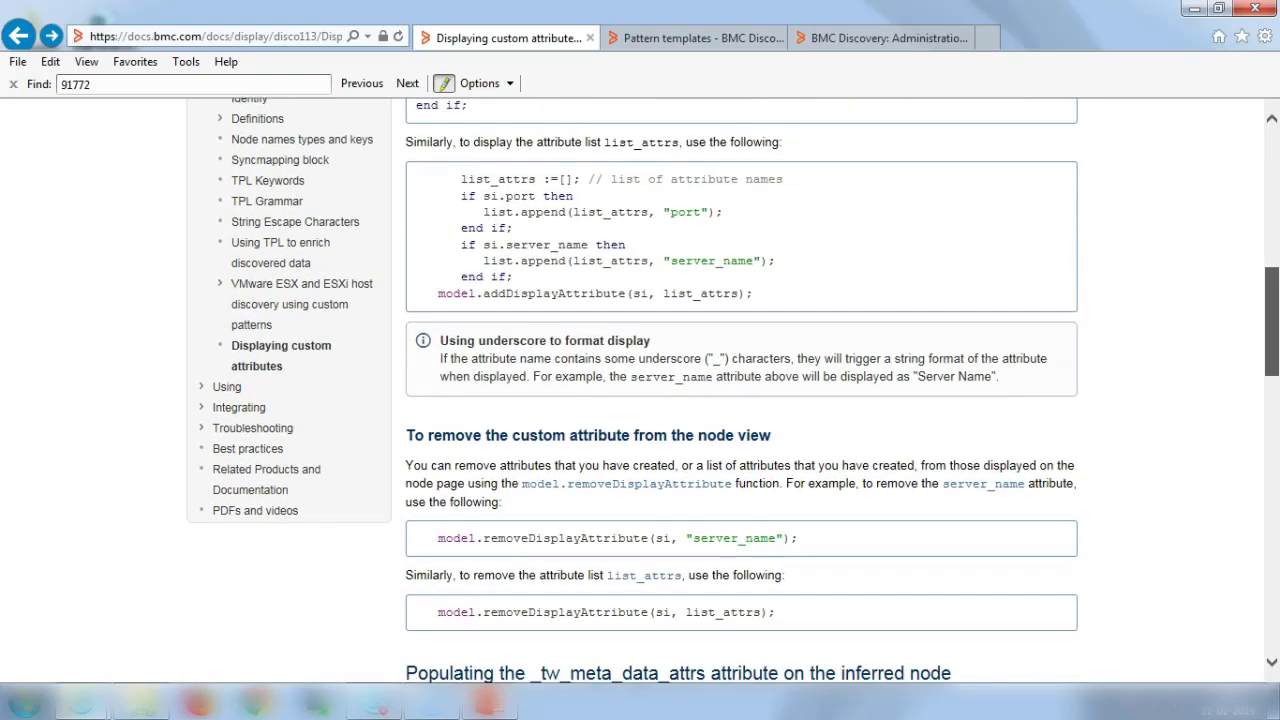
{"action": "scroll", "coordinate": [740, 390], "scroll_direction": "down", "scroll_amount": 7}
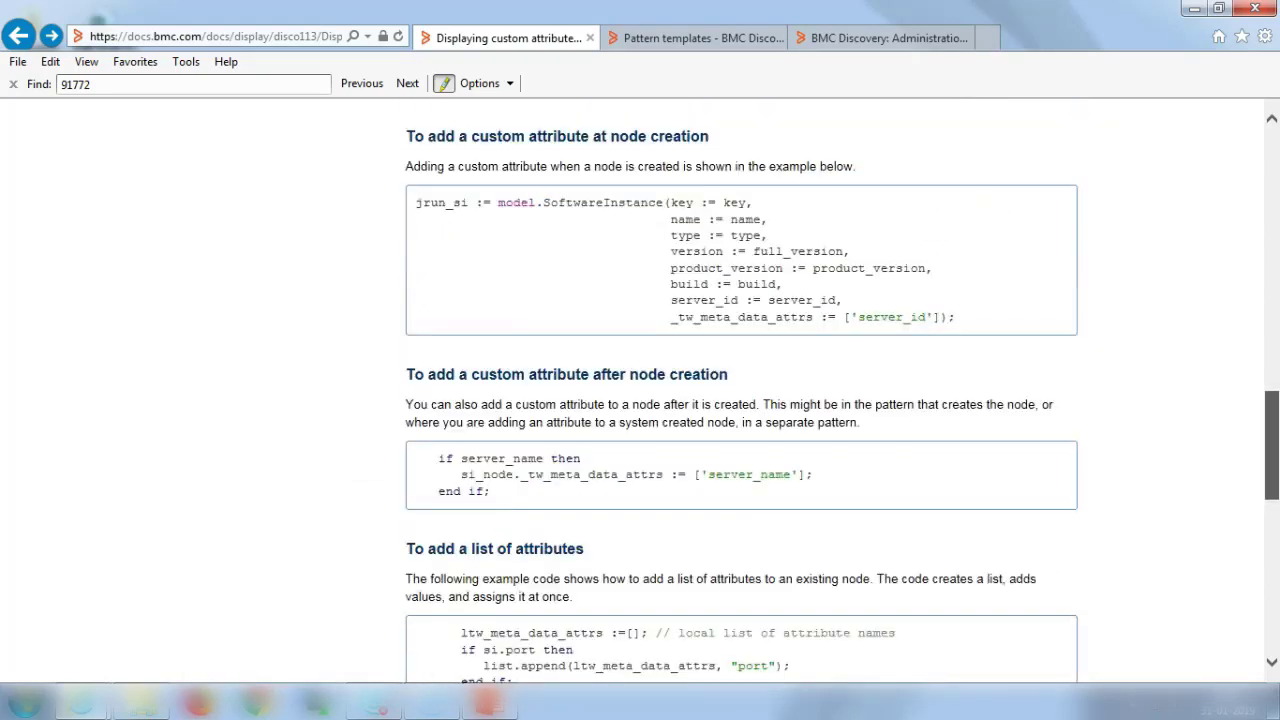
{"action": "scroll", "coordinate": [740, 390], "scroll_direction": "down", "scroll_amount": 3}
{"action": "scroll", "coordinate": [740, 390], "scroll_direction": "up", "scroll_amount": 7}
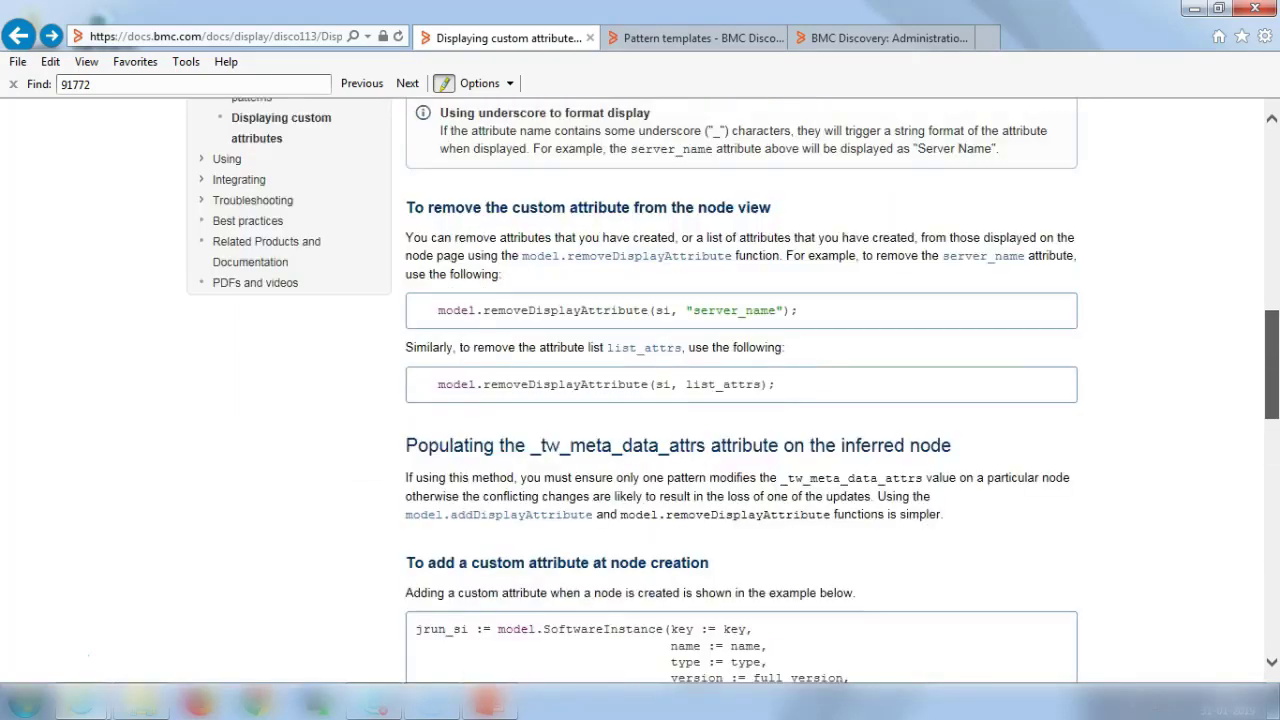
{"action": "key", "text": "Home"}
{"action": "key", "text": "ctrl+Tab"}
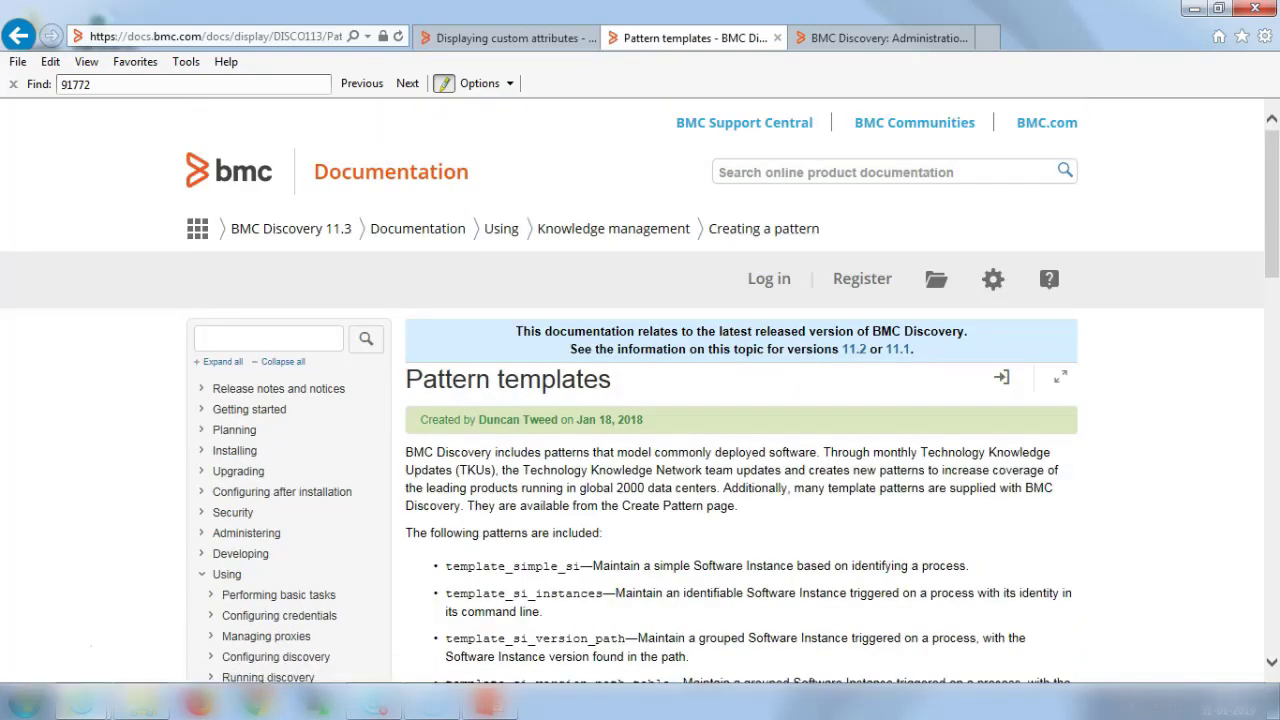
Find and highlight template_cmdb_cs_augment in the Pattern templates list, then switch to BMC Discovery Administration.
{"action": "scroll", "coordinate": [640, 390], "scroll_direction": "down", "scroll_amount": 3}
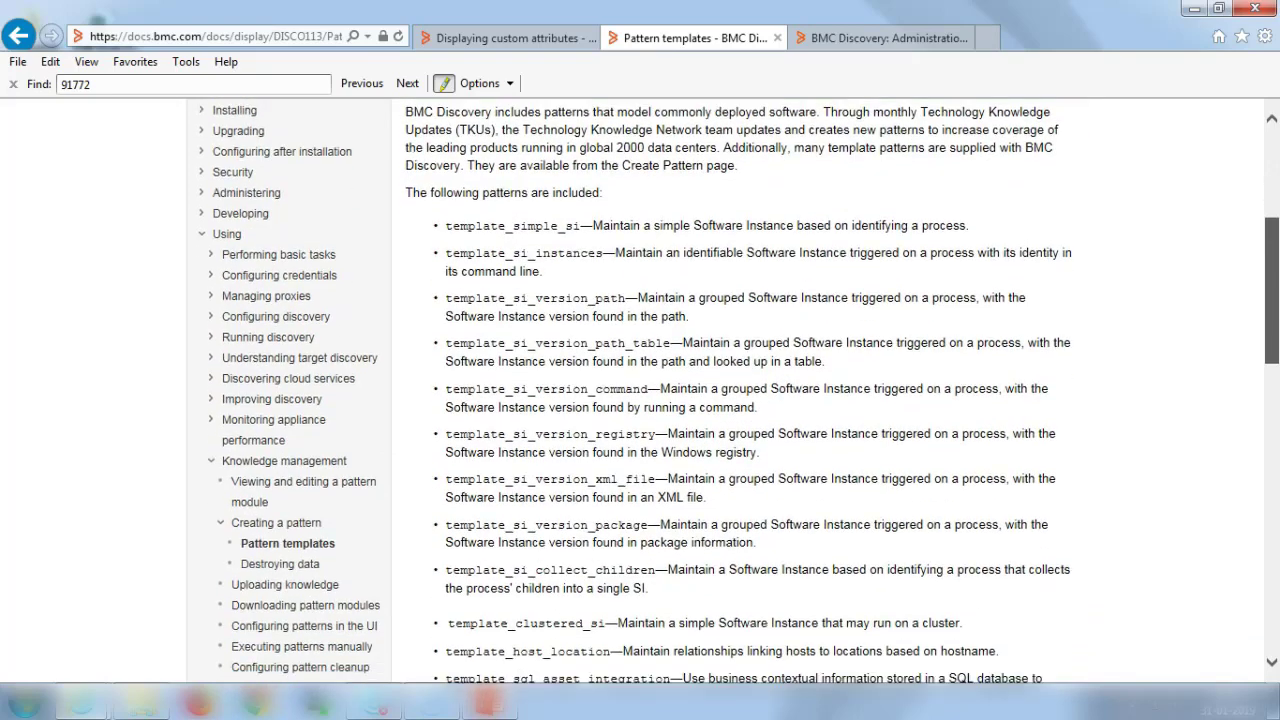
{"action": "scroll", "coordinate": [640, 390], "scroll_direction": "up", "scroll_amount": 1}
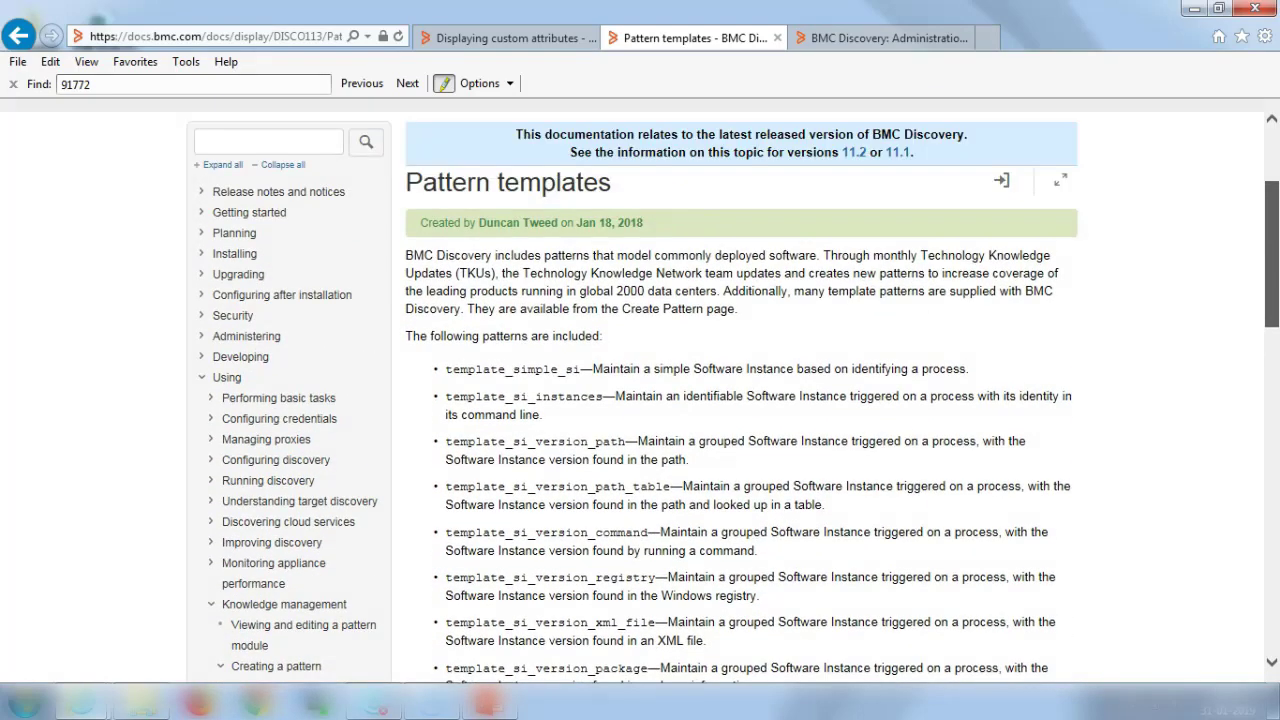
{"action": "scroll", "coordinate": [640, 390], "scroll_direction": "down", "scroll_amount": 2}
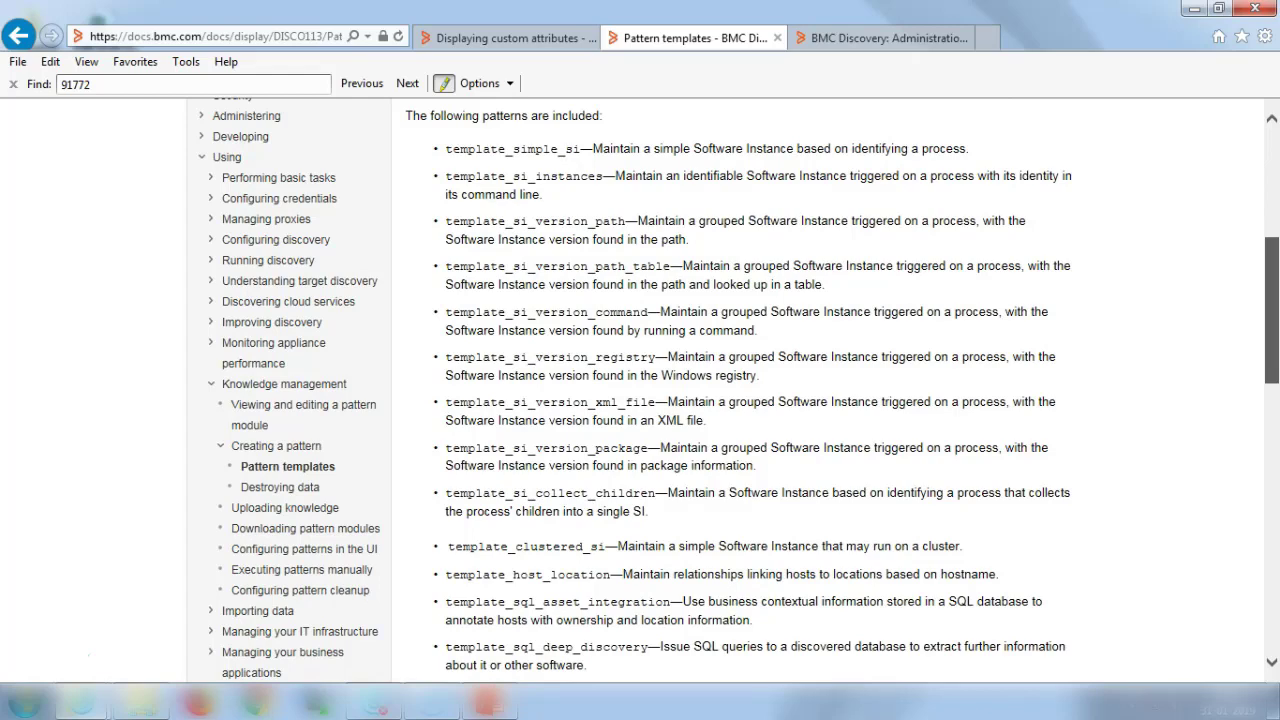
{"action": "scroll", "coordinate": [740, 390], "scroll_direction": "down", "scroll_amount": 4}
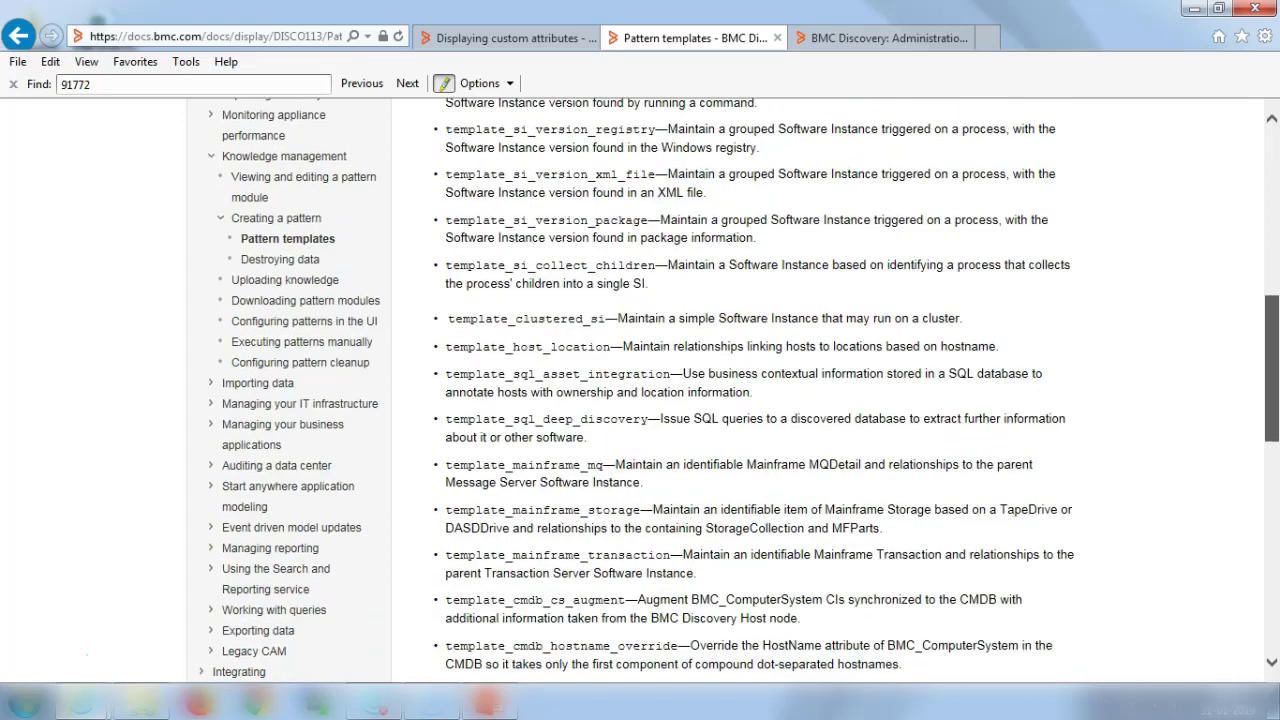
{"action": "scroll", "coordinate": [740, 390], "scroll_direction": "down", "scroll_amount": 1}
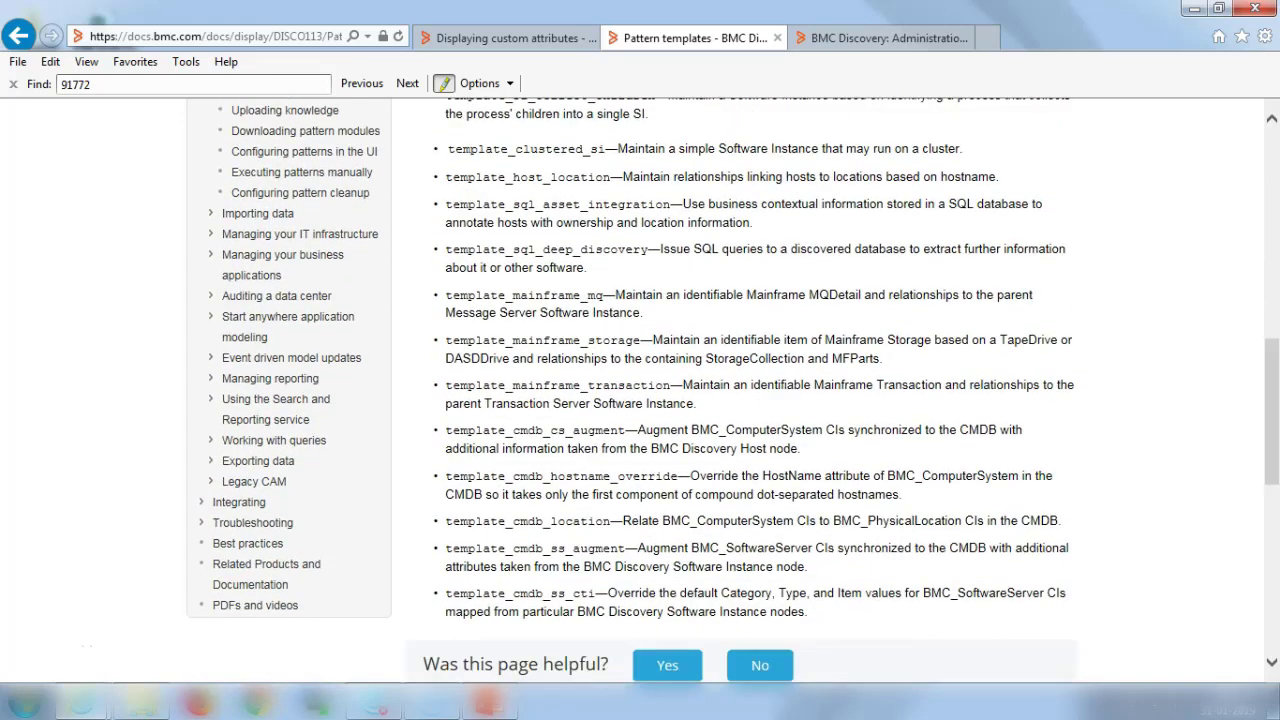
{"action": "left_click_drag", "start_coordinate": [445, 430], "coordinate": [625, 430]}
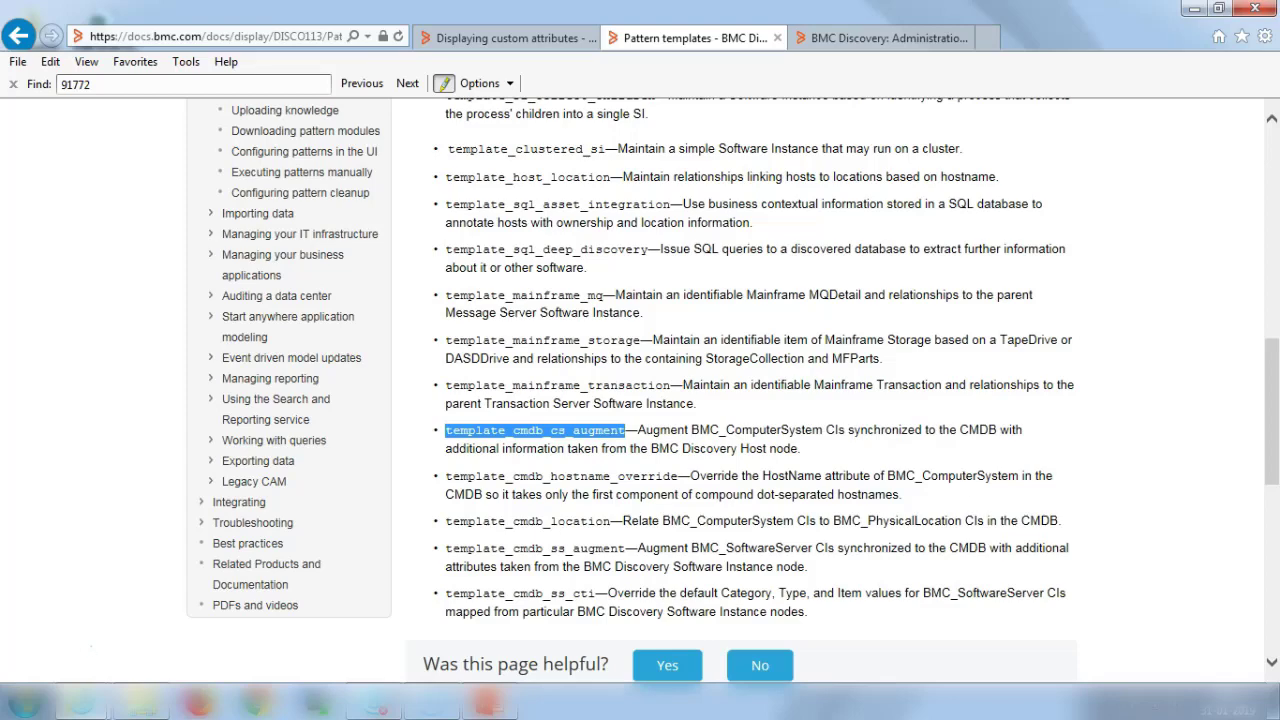
{"action": "key", "text": "ctrl+Tab"}
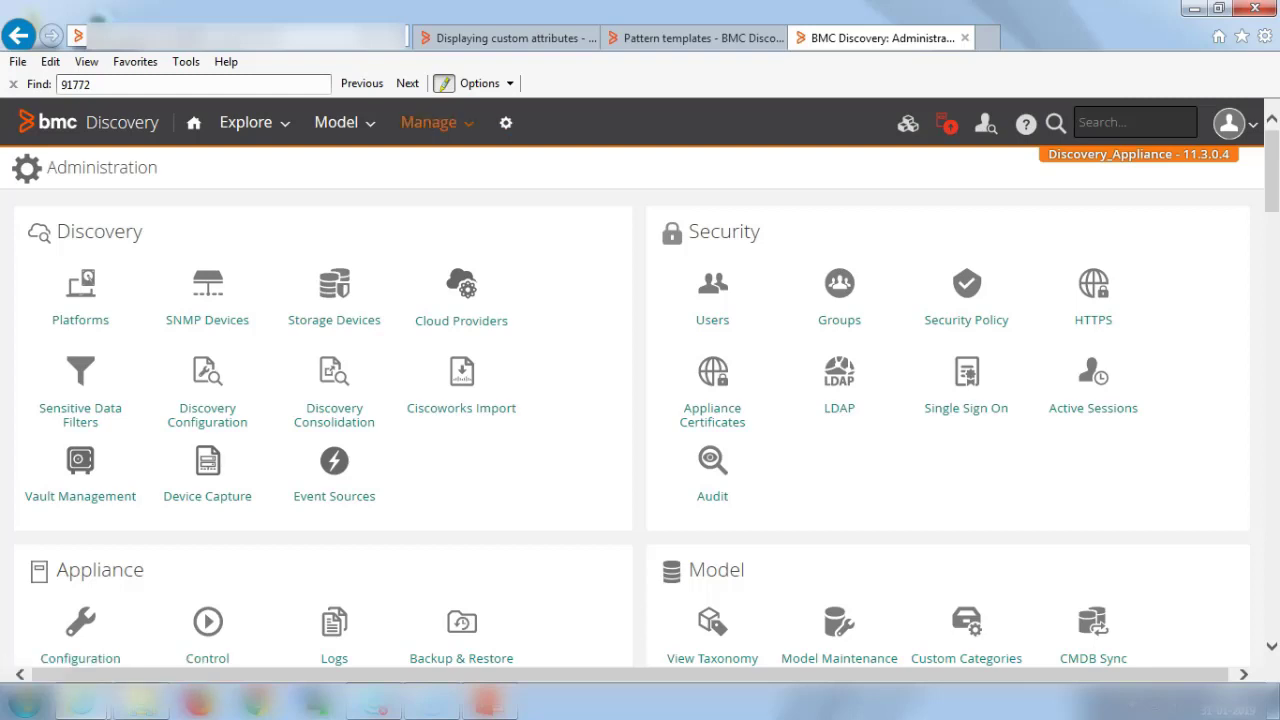
Go to Manage > Knowledge and open the Creating Patterns page.
{"action": "left_click", "coordinate": [428, 122]}
{"action": "left_click", "coordinate": [438, 257]}
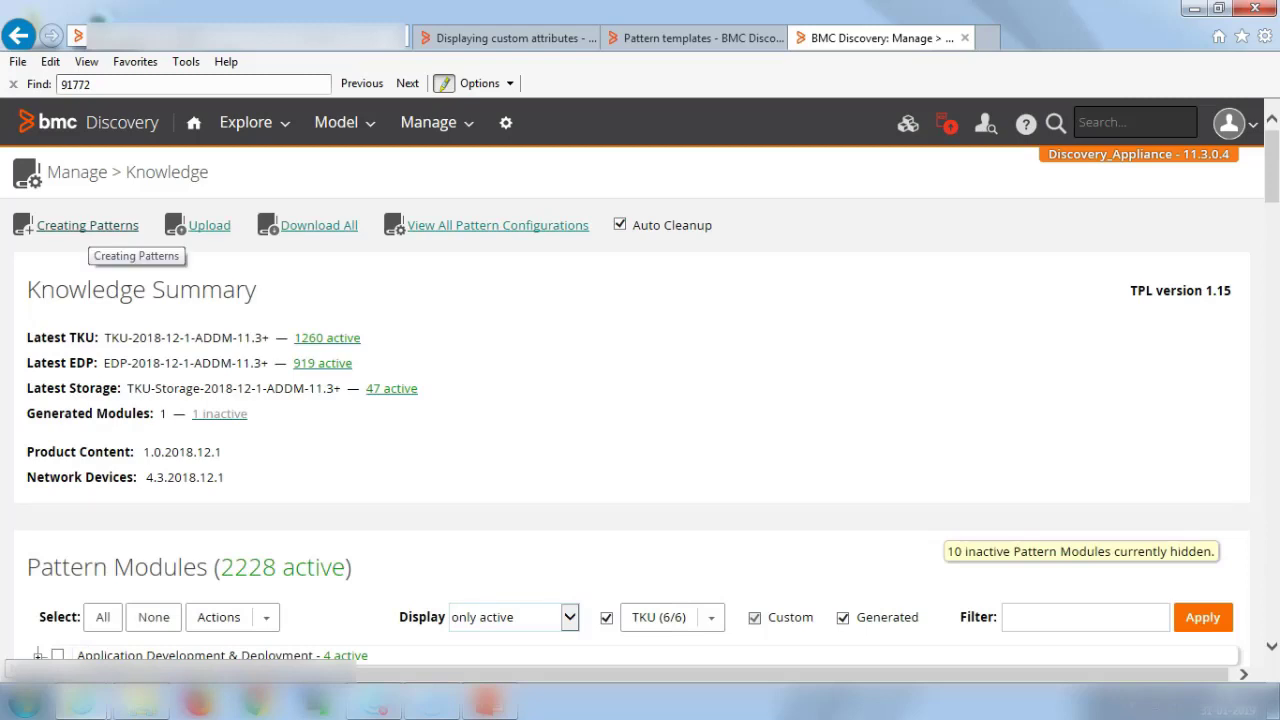
{"action": "left_click", "coordinate": [88, 225]}
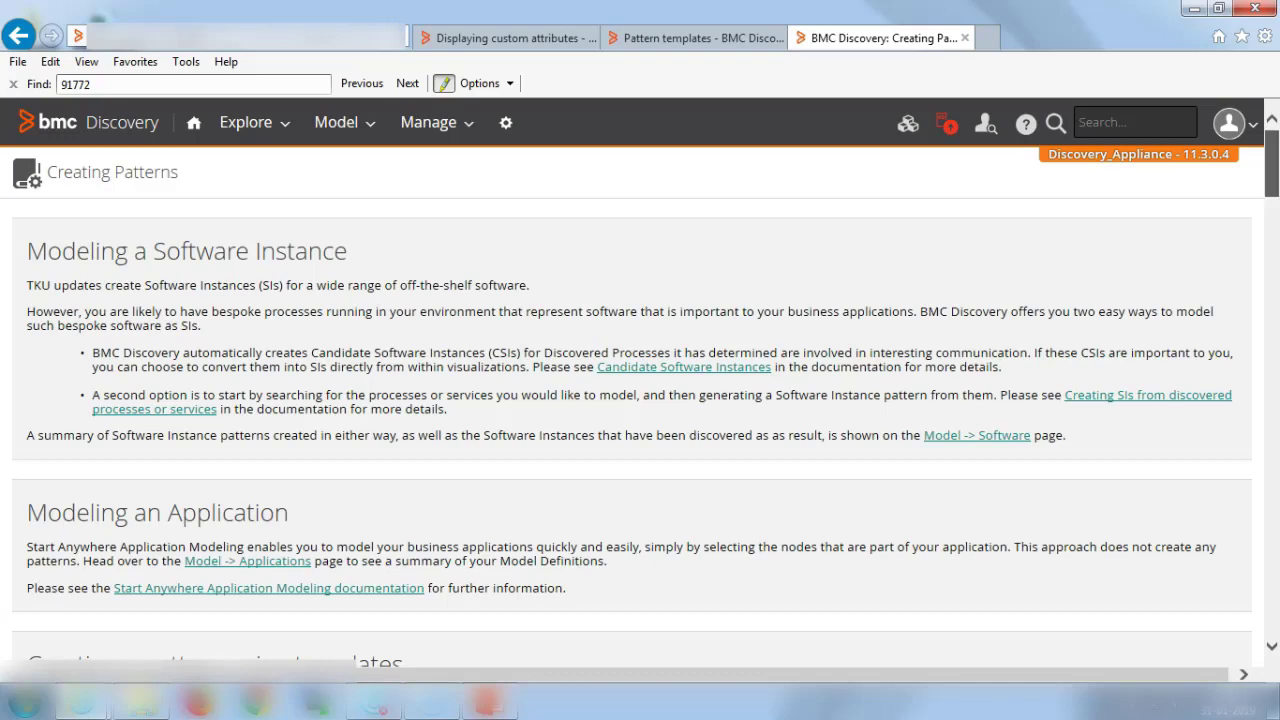
Scroll the pattern templates table down to CMDB entries such as template_cmdb_cs_augment and template_cmdb_ss_cti.
{"action": "scroll", "coordinate": [640, 400], "scroll_direction": "down", "scroll_amount": 3}
{"action": "scroll", "coordinate": [640, 400], "scroll_direction": "down", "scroll_amount": 2}
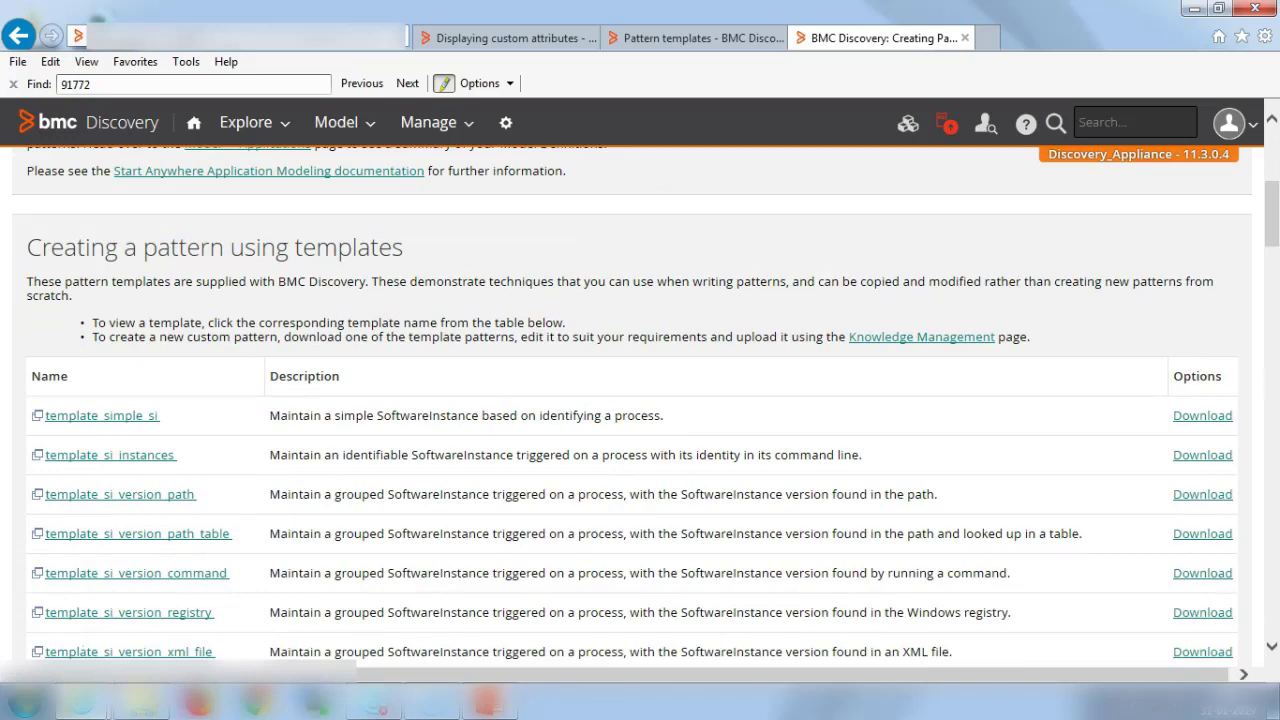
{"action": "scroll", "coordinate": [640, 400], "scroll_direction": "up", "scroll_amount": 1}
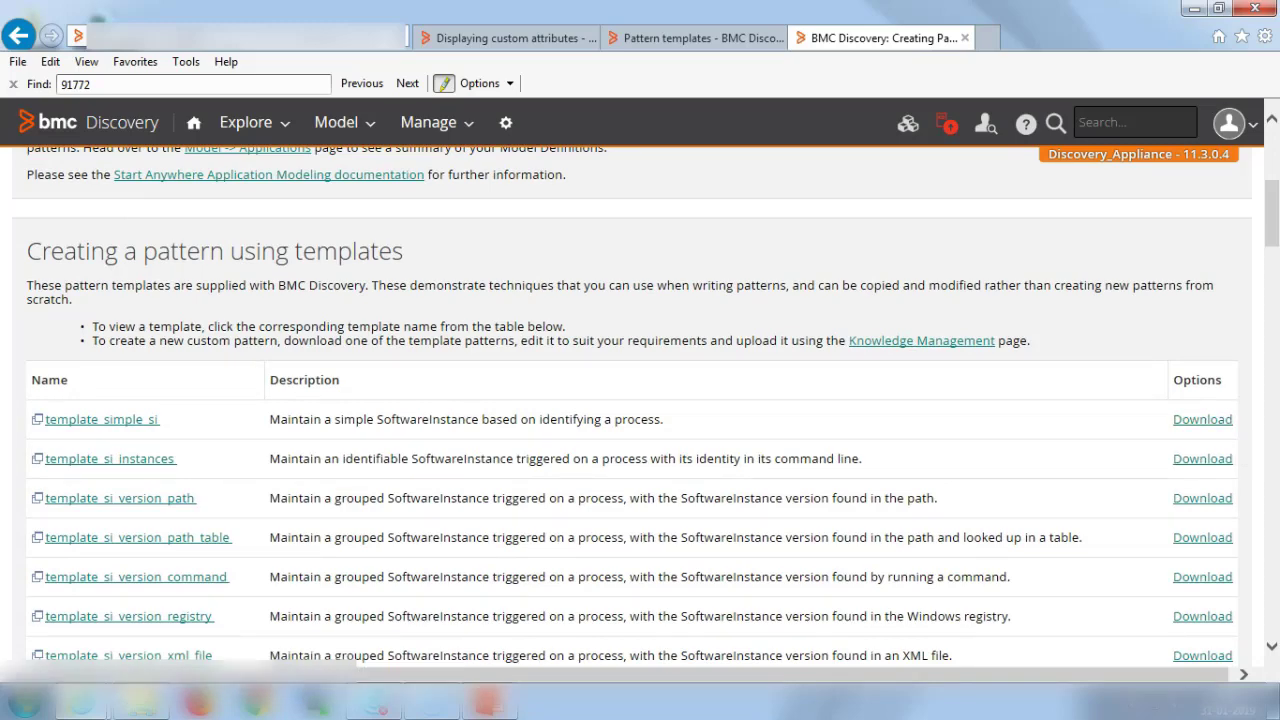
{"action": "scroll", "coordinate": [640, 408], "scroll_direction": "down", "scroll_amount": 8}
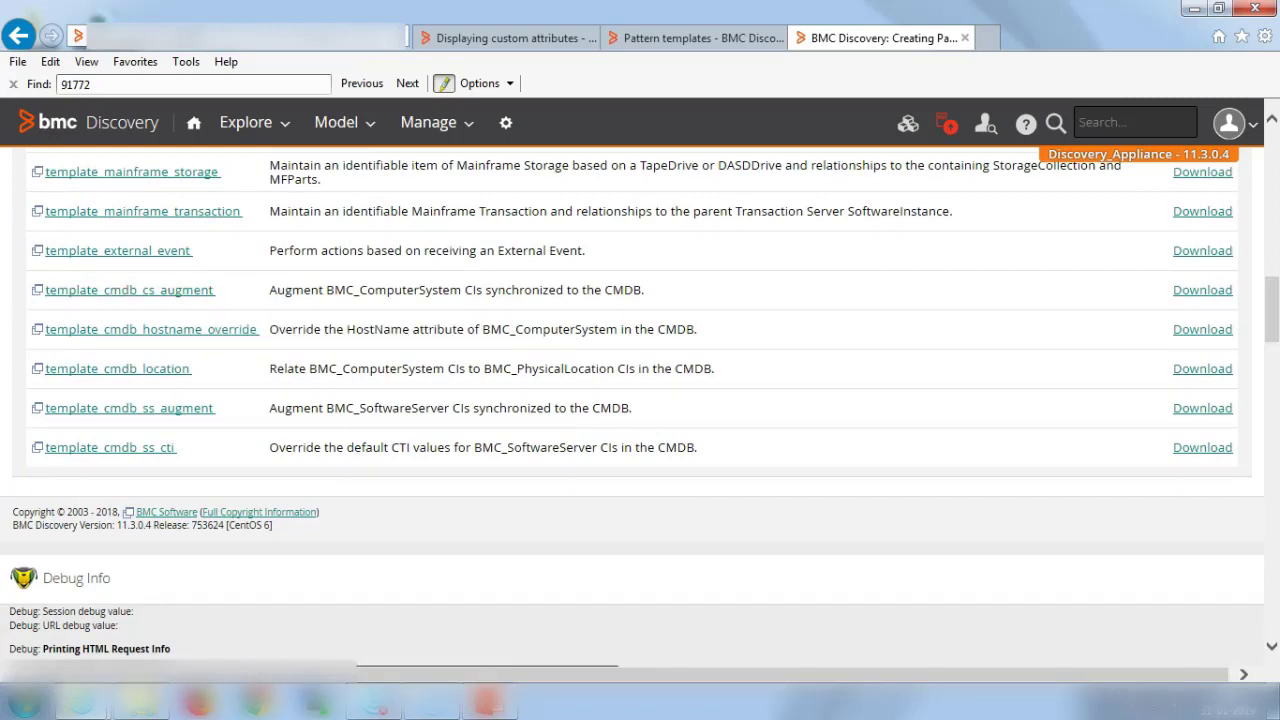
Download template_cmdb_cs_augment.tpl into the Template folder, then select and right-click the saved file there.
{"action": "left_click", "coordinate": [1202, 290]}
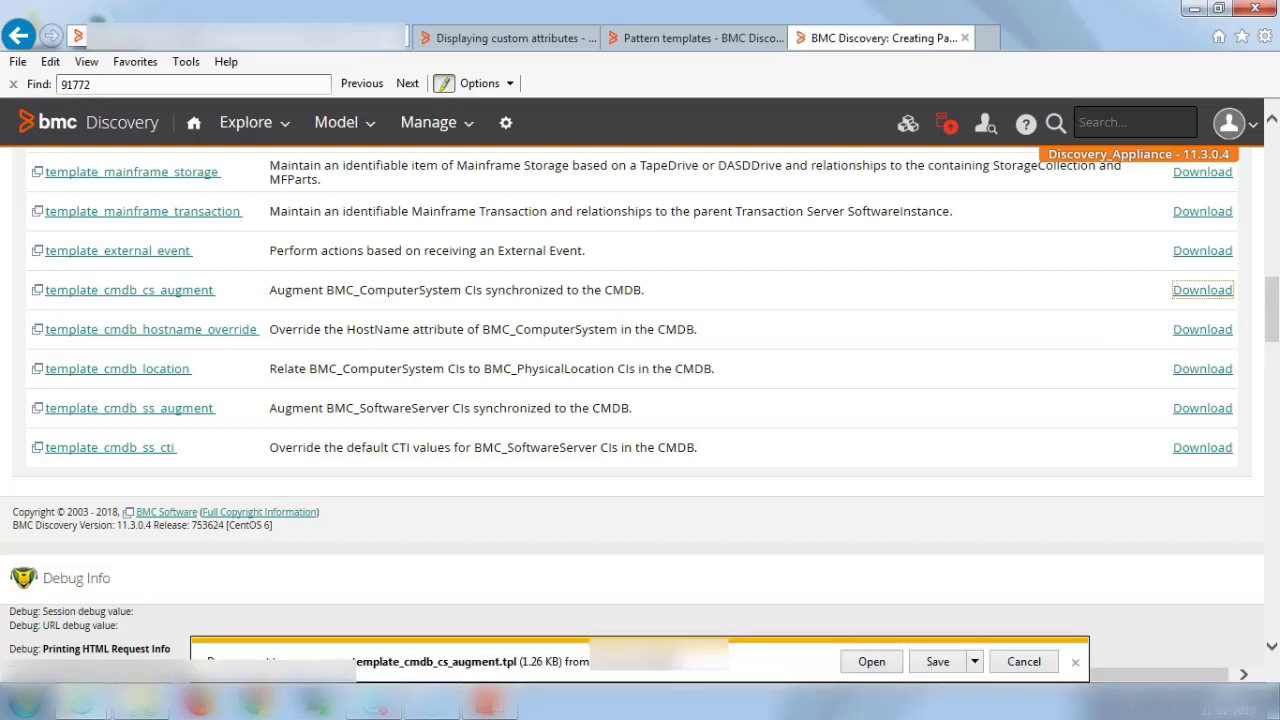
{"action": "left_click", "coordinate": [974, 661]}
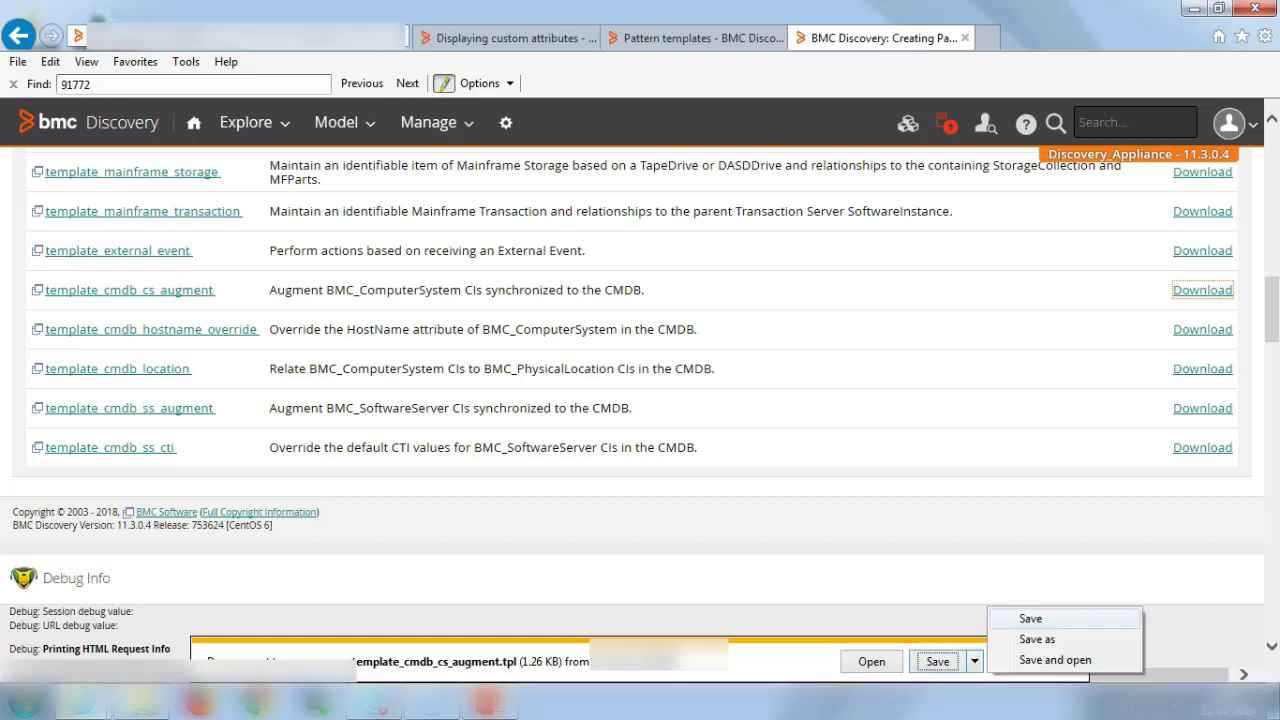
{"action": "key", "text": "Escape"}
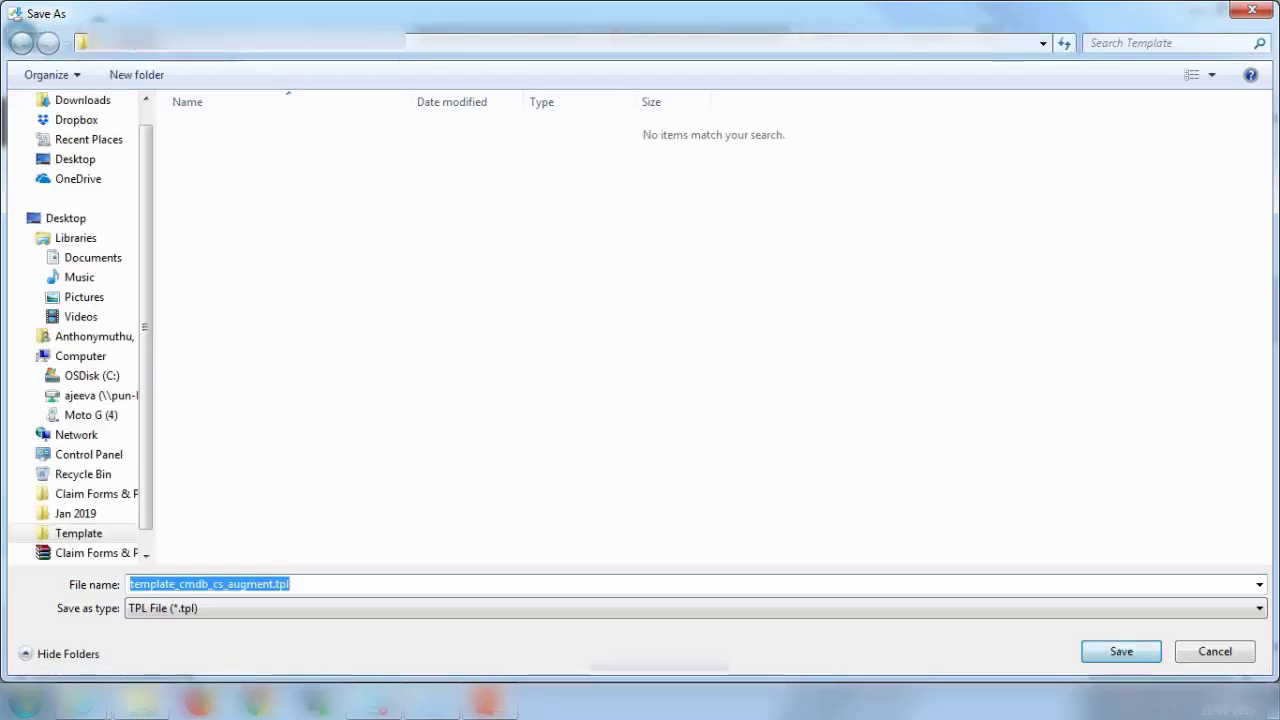
{"action": "key", "text": "Return"}
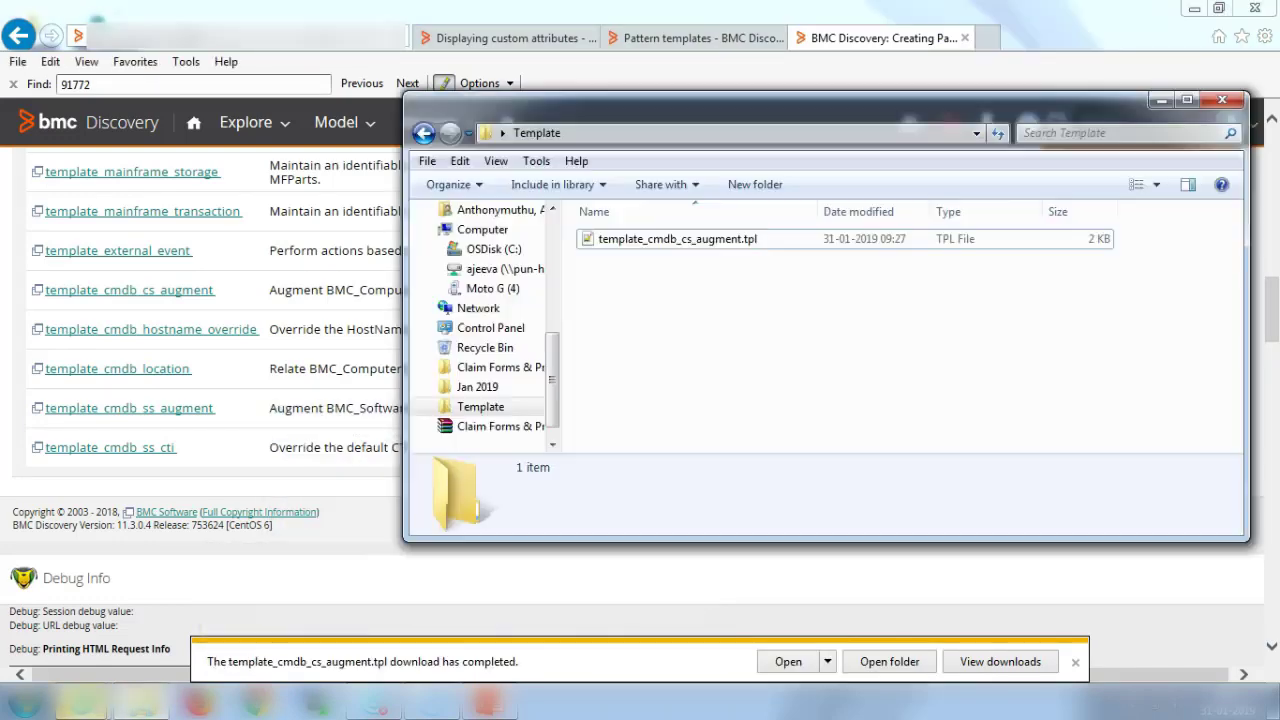
{"action": "left_click", "coordinate": [660, 239]}
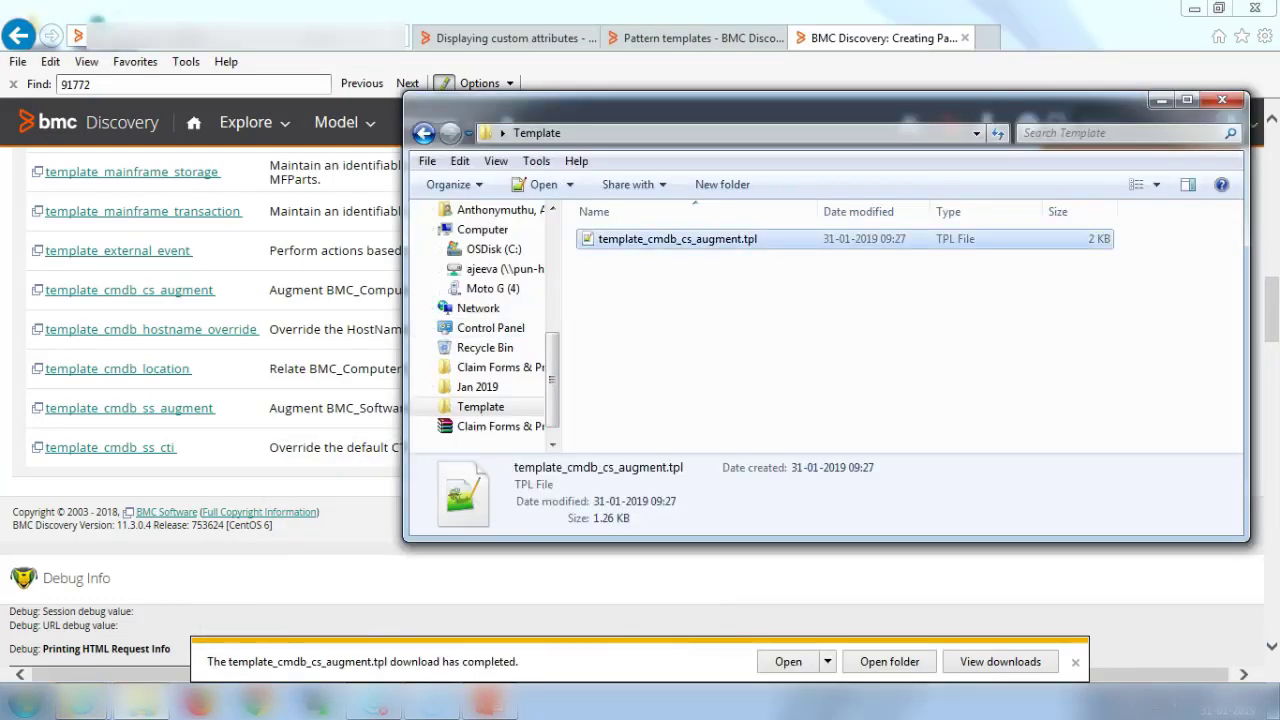
{"action": "right_click", "coordinate": [660, 239]}
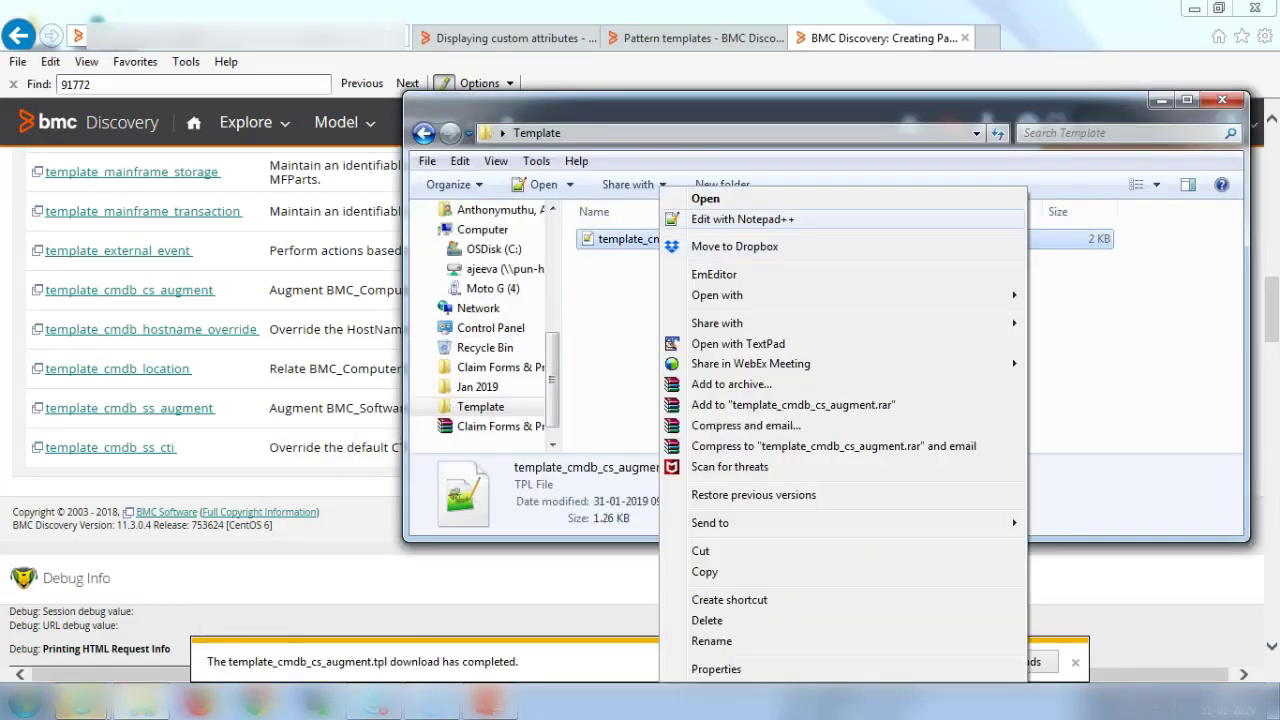
View template_cmdb_cs_augment.tpl's 41 lines in Notepad++, then minimize the editor to return to the folder.
{"action": "left_click", "coordinate": [742, 219]}
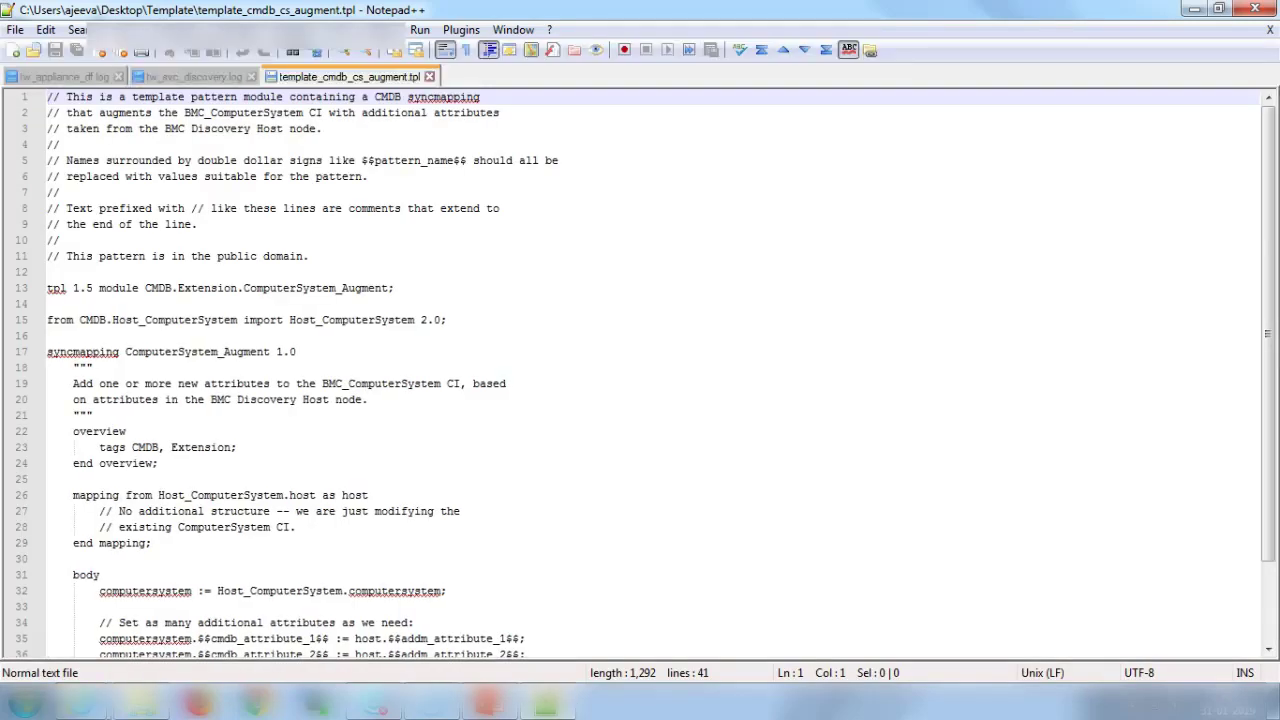
{"action": "left_click", "coordinate": [1194, 9]}
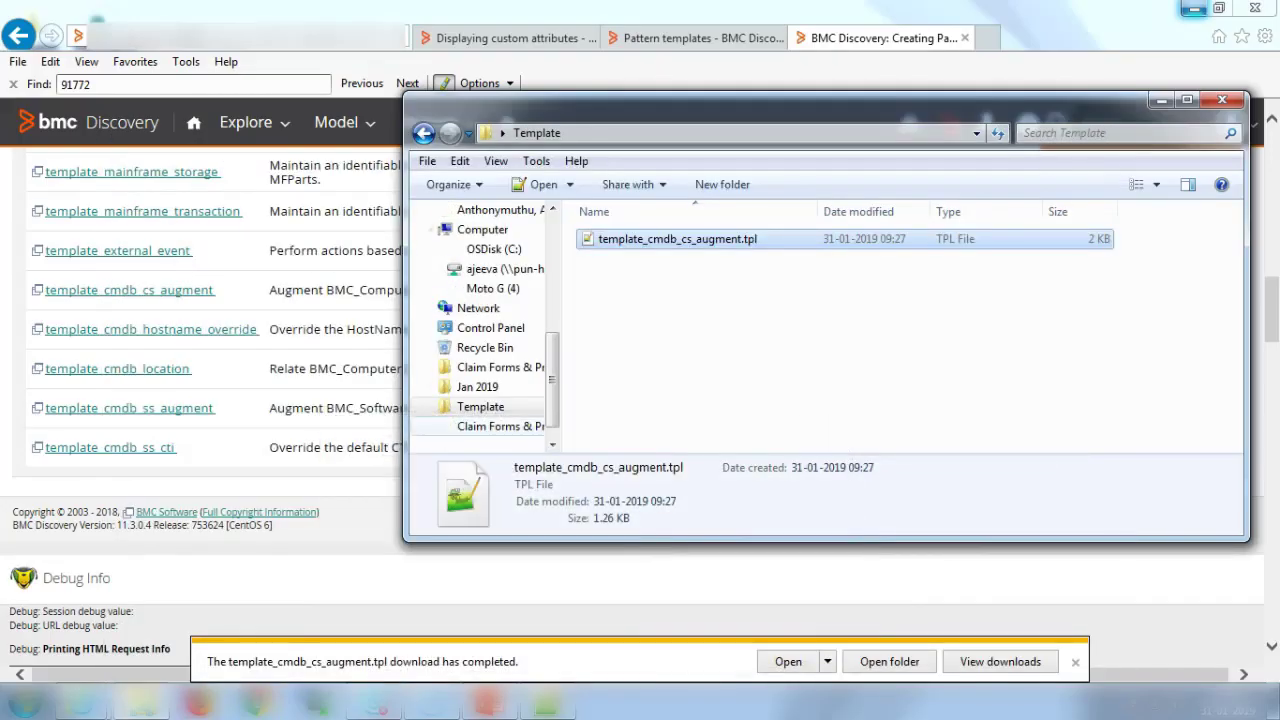